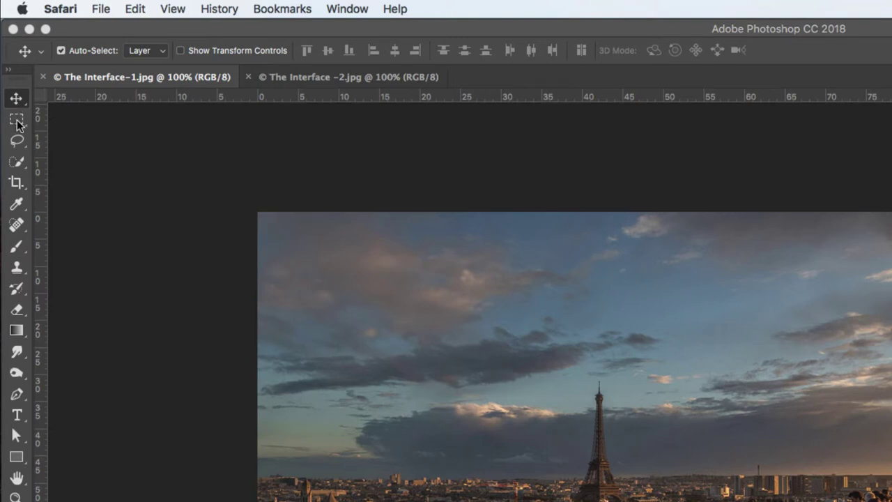
Step: Activate the Photoshop window and select the Rectangular Marquee tool
left_click(19, 124)
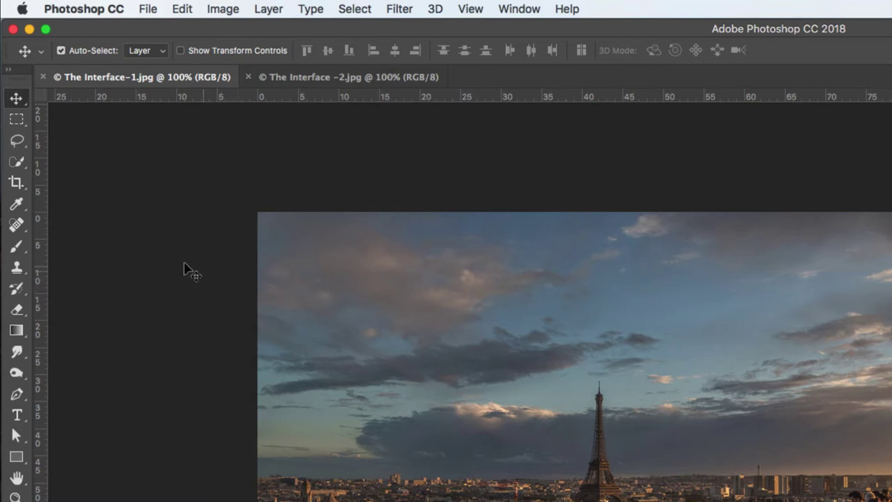
left_click(19, 121)
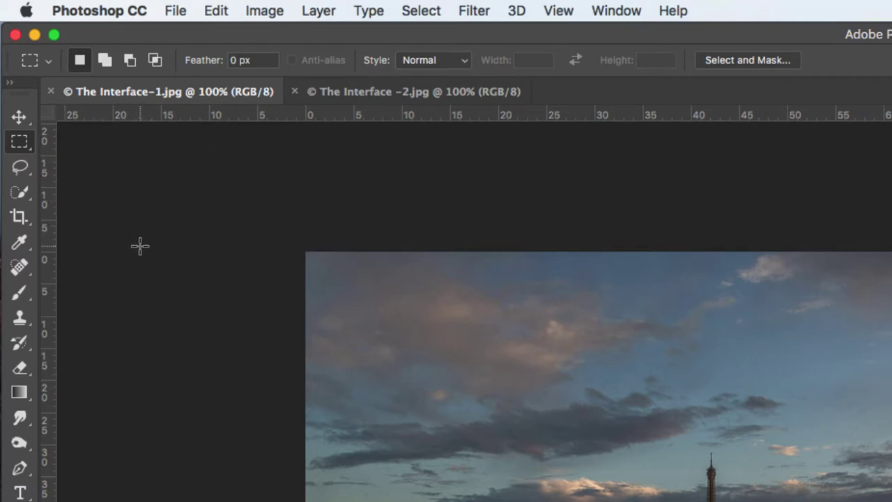
Step: Pick the Brush tool with B, then switch to the Move tool
key("v")
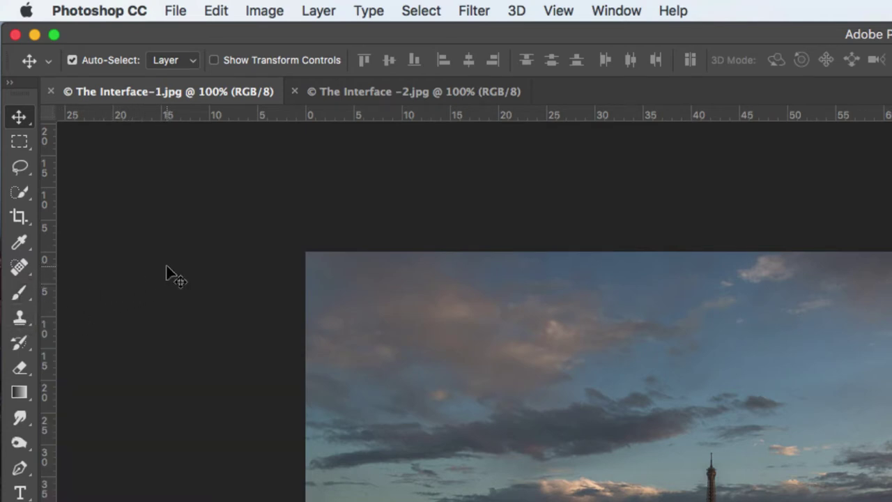
key("b")
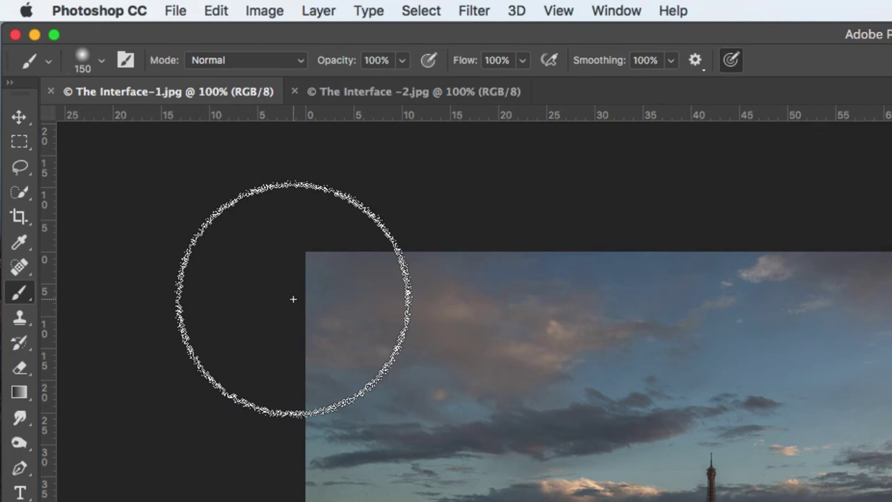
left_click(19, 116)
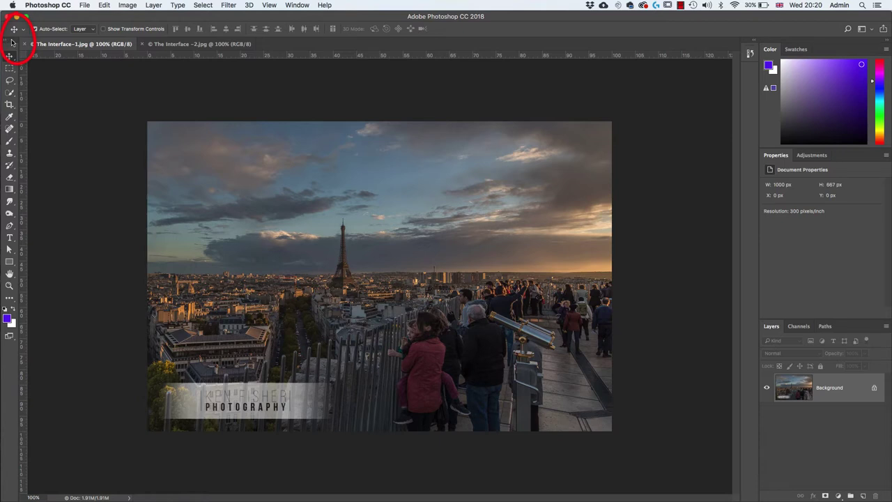
Step: Float the Tools panel, switch it to two columns and back, then drag it toward the left edge
left_click_drag(12, 43, 87, 73)
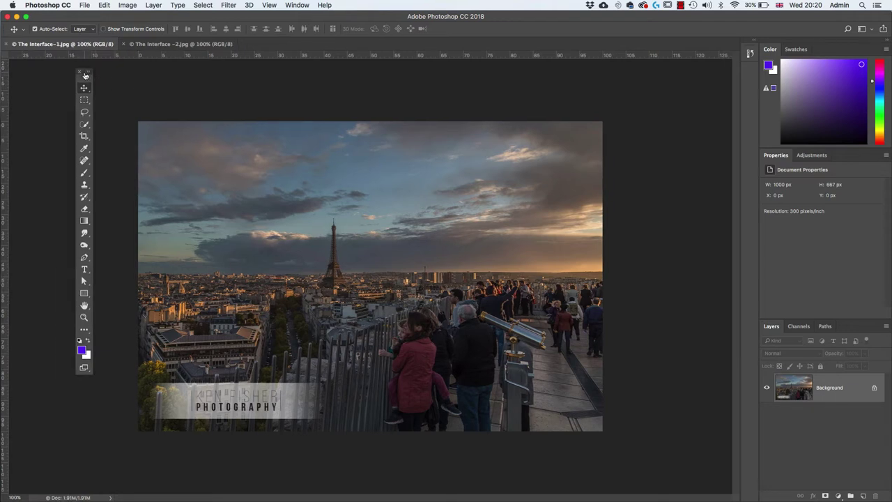
left_click_drag(86, 77, 64, 113)
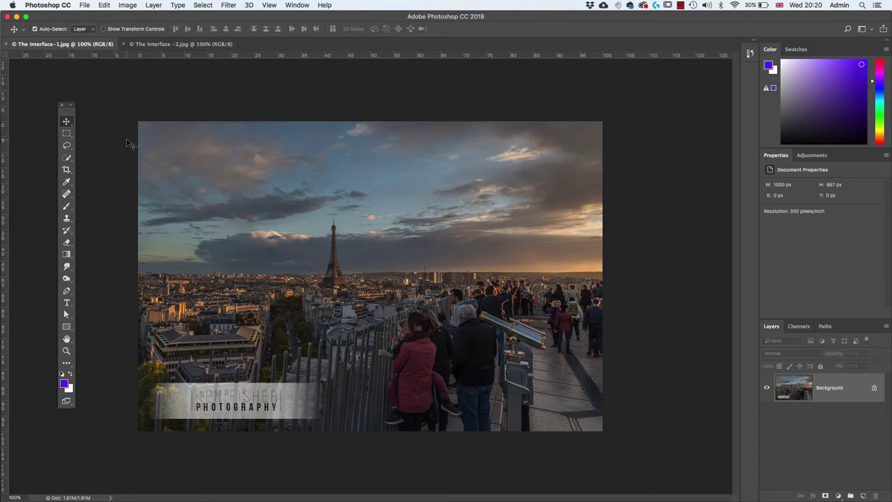
left_click(71, 106)
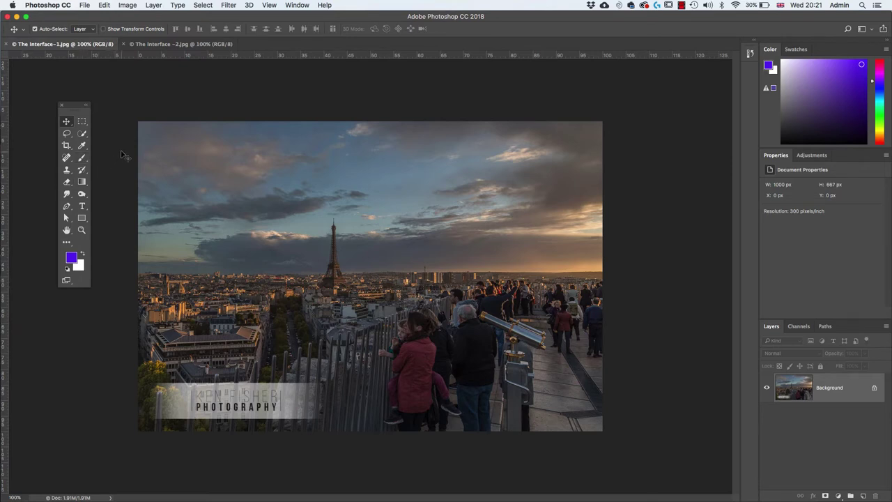
left_click(86, 106)
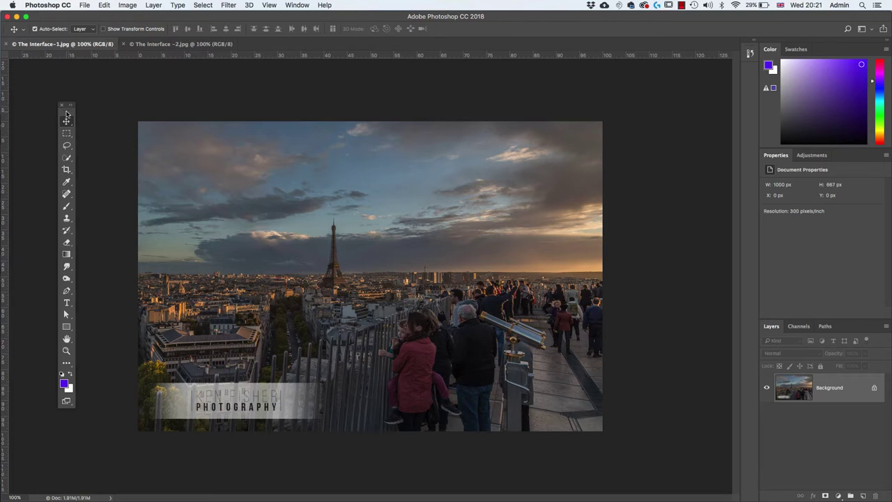
left_click_drag(67, 112, 10, 82)
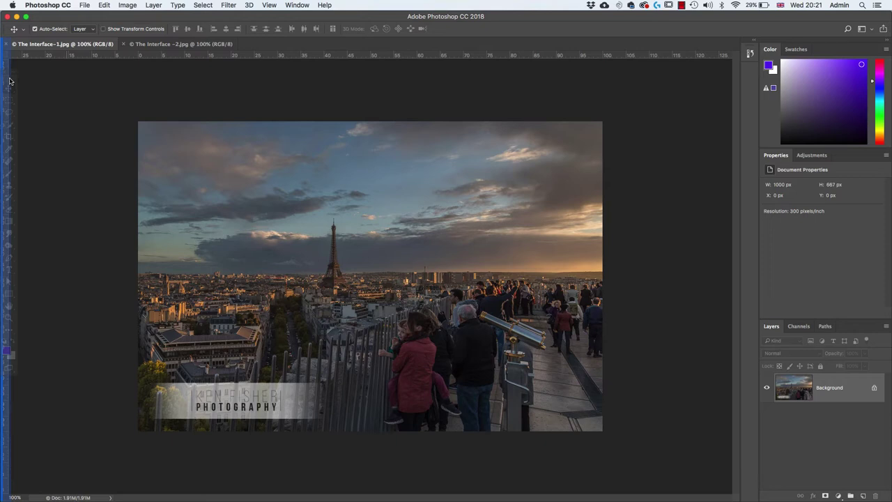
Step: Dock the Tools panel at the left edge and inspect the Brush tool group, keeping the standard Brush
left_click_drag(9, 82, 10, 81)
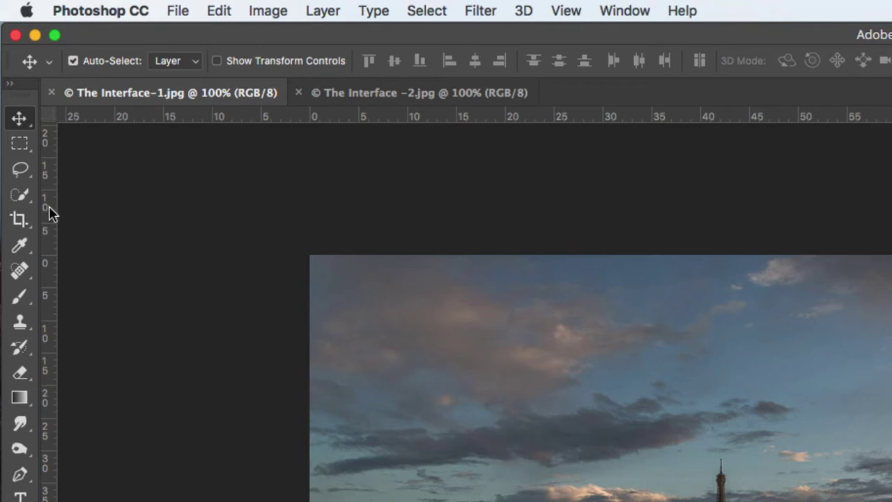
scroll(594, 373, "up", 1)
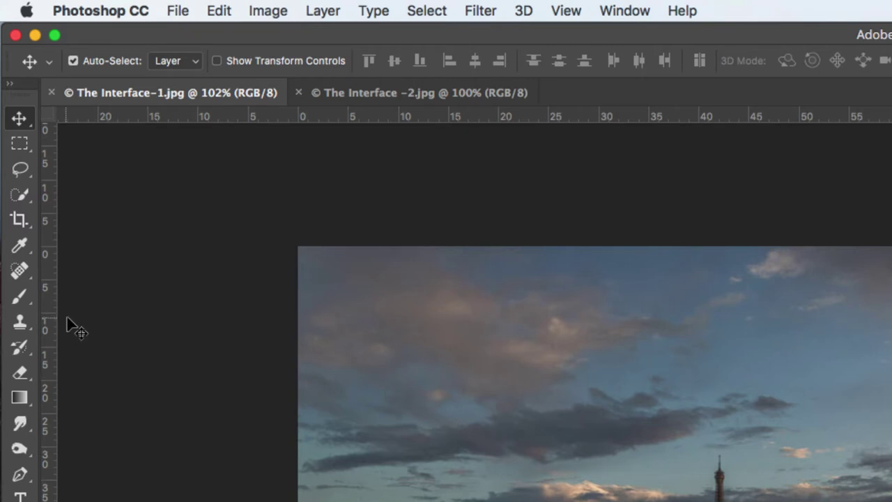
left_click(20, 301)
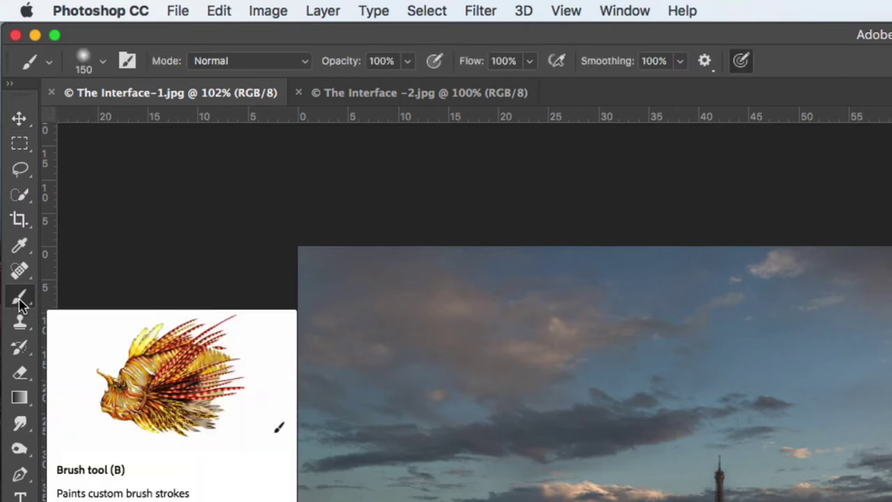
right_click(20, 301)
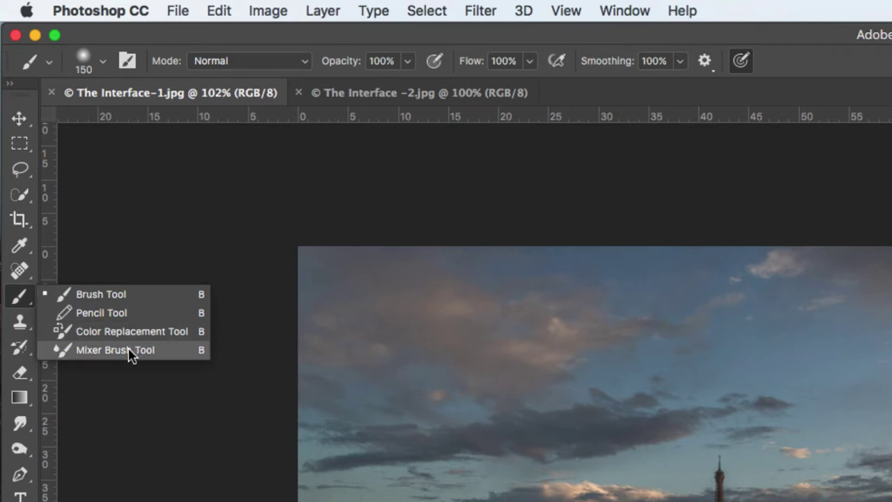
left_click(142, 296)
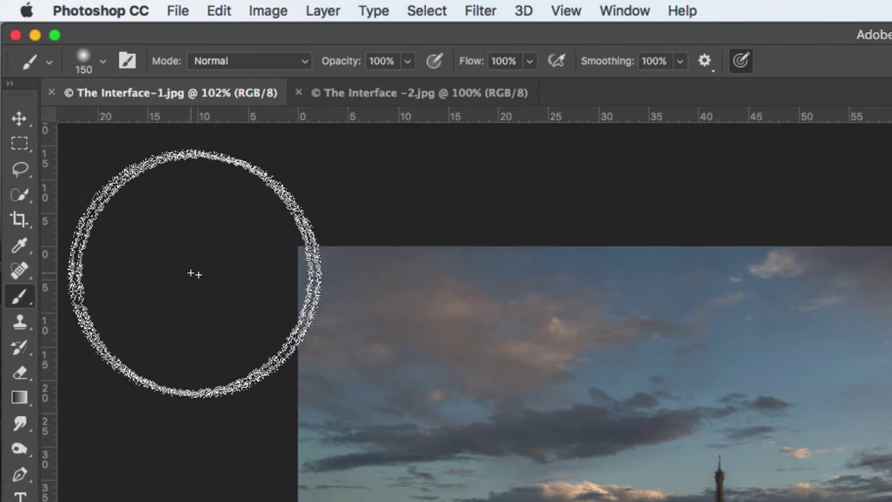
Step: Inspect the Move tool group, then select the Clone Stamp tool
left_click(20, 124)
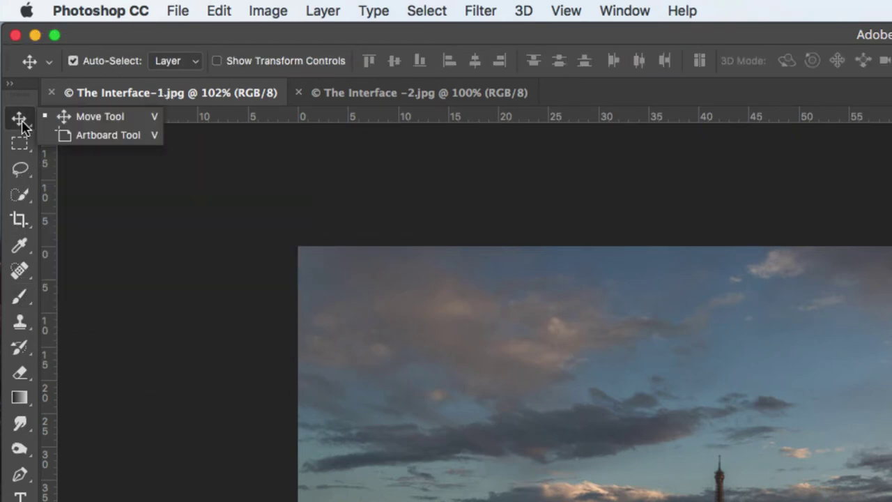
left_click(105, 117)
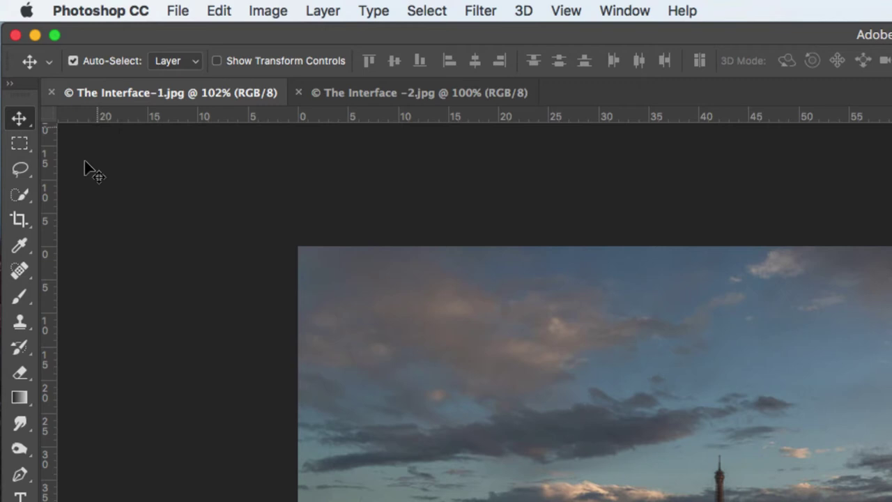
left_click(29, 329)
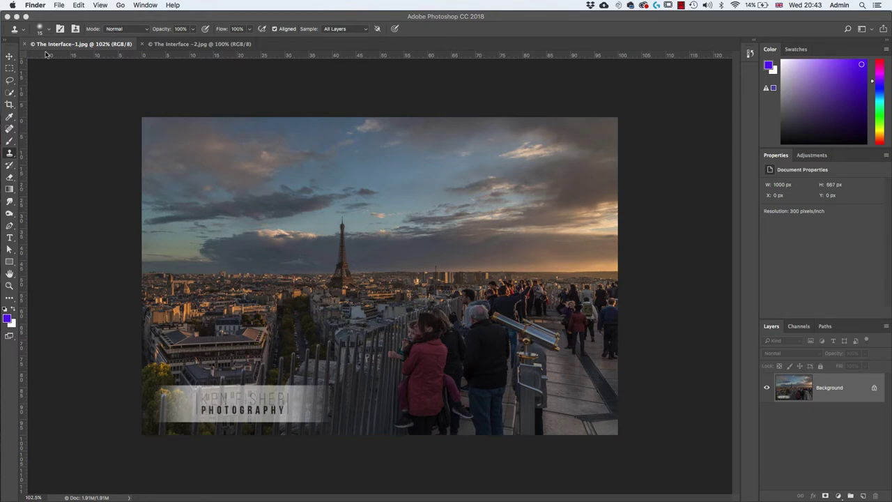
Step: Sample the Marquee, Lasso and Crop tool groups, cancel the crop, and return to Move
left_click(10, 57)
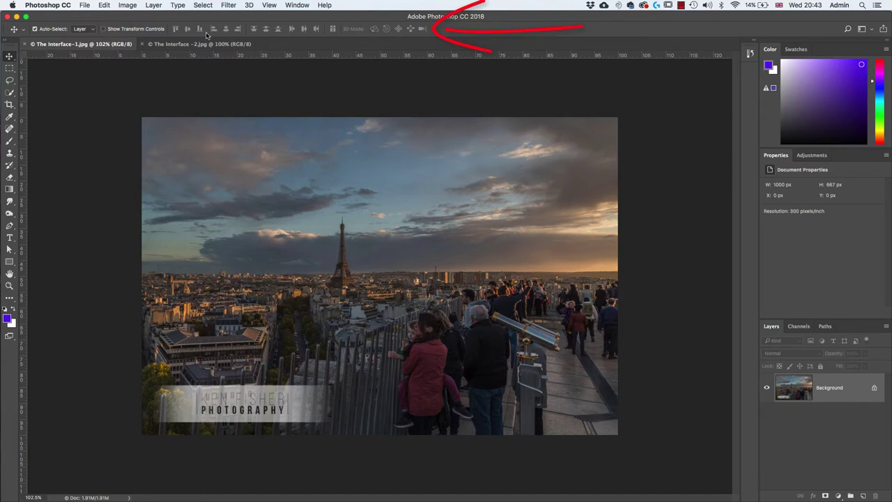
left_click(11, 71)
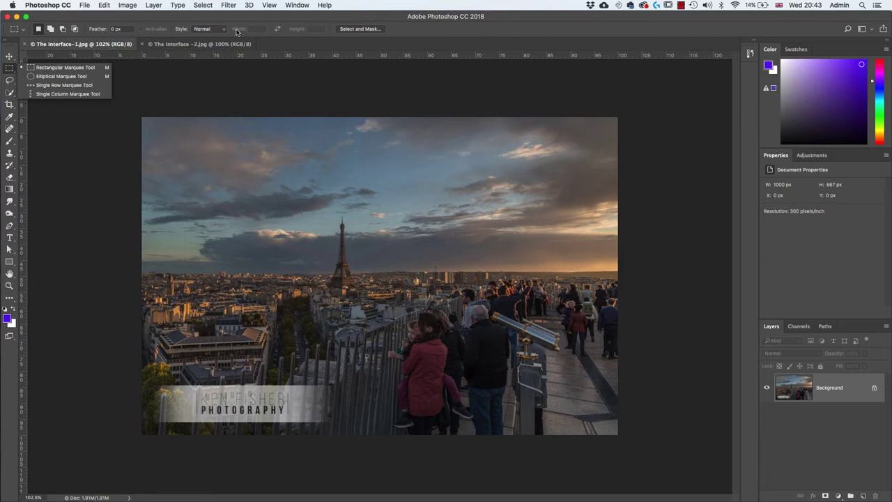
left_click(11, 83)
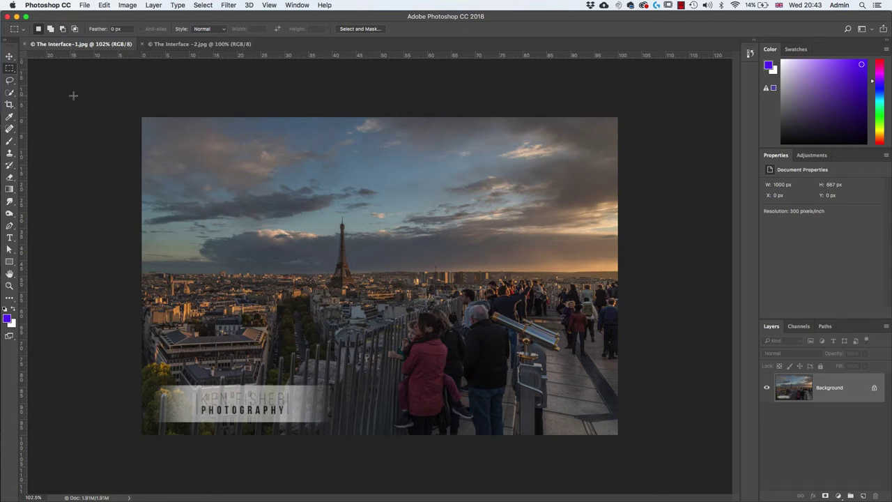
left_click(11, 82)
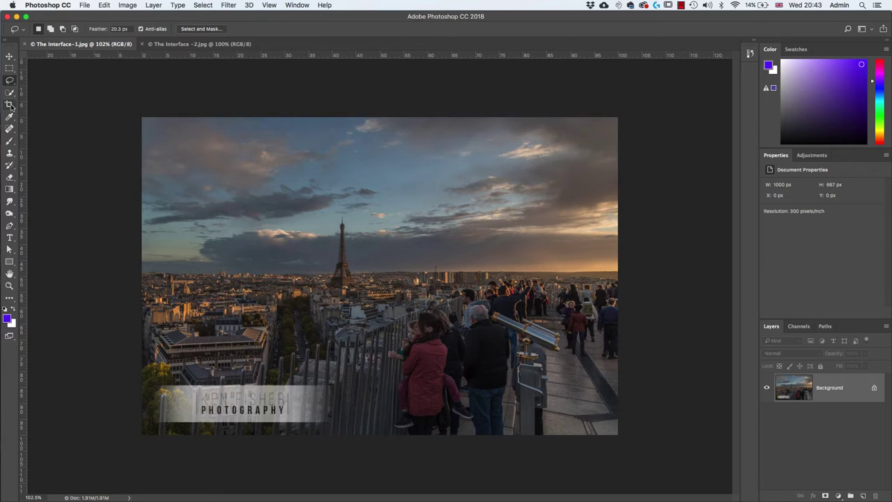
left_click(10, 105)
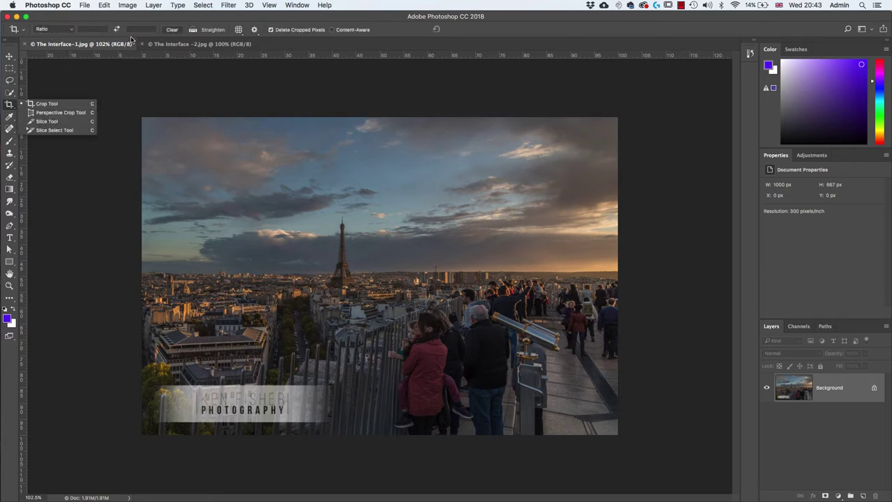
left_click(12, 105)
left_click(10, 55)
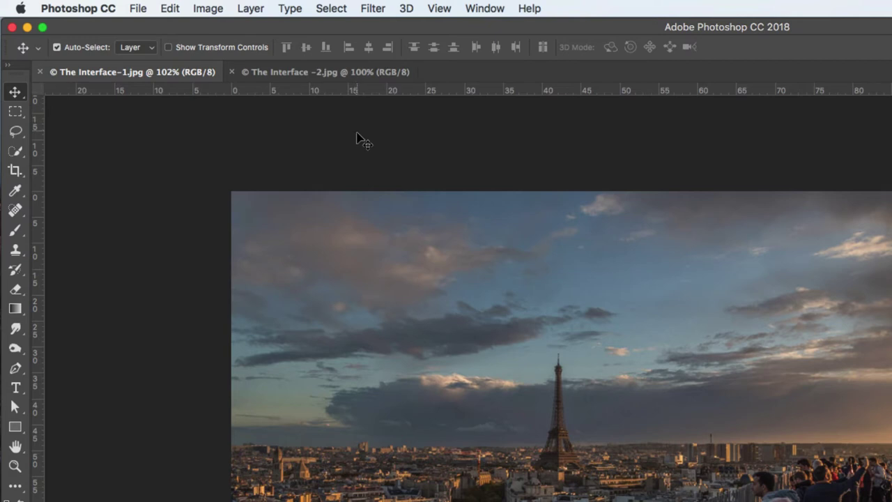
Step: Switch between The Interface -2.jpg and The Interface-1.jpg tabs, ending on The Interface -2.jpg
left_click(349, 73)
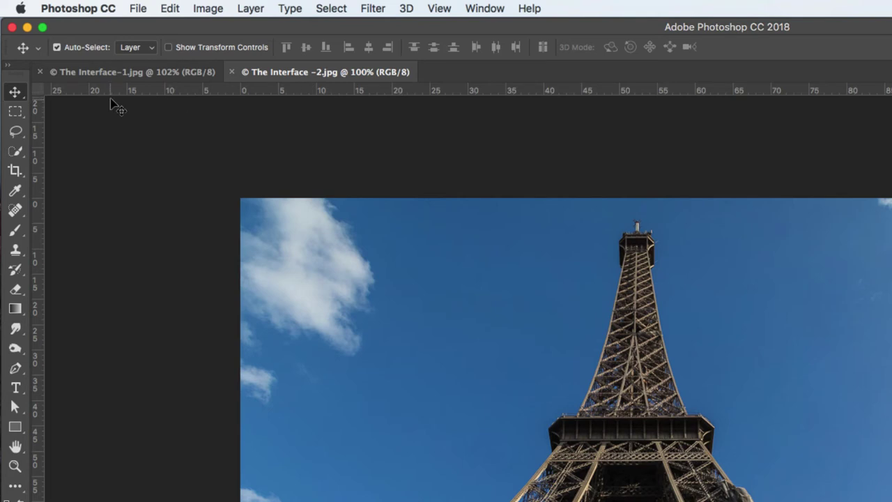
left_click(117, 72)
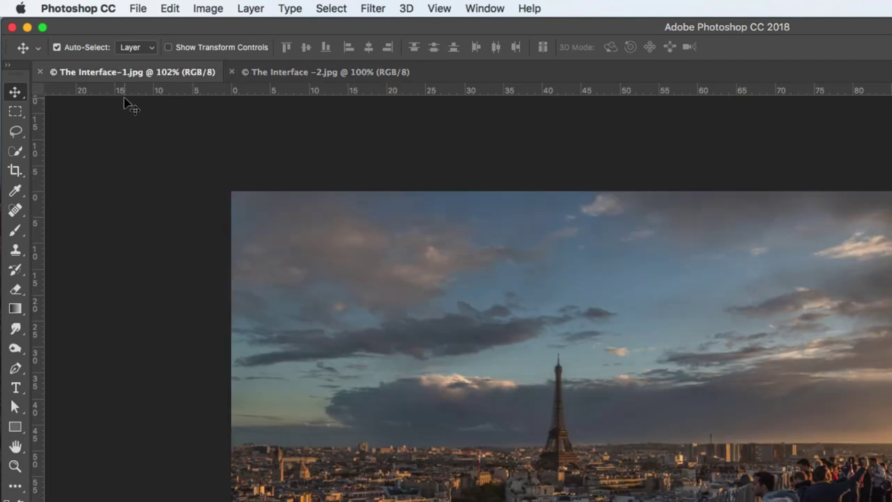
left_click(310, 73)
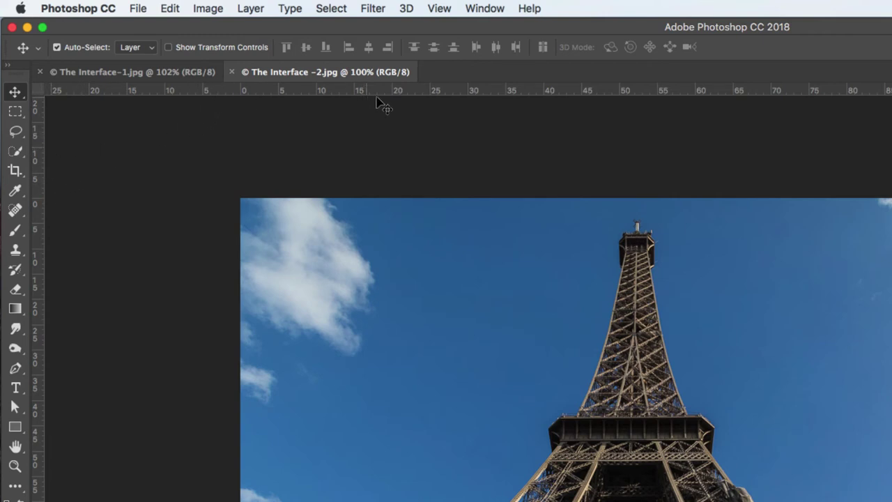
Step: Turn on rulers along the top and left edges of The Interface -2.jpg with Cmd+R
left_click(440, 10)
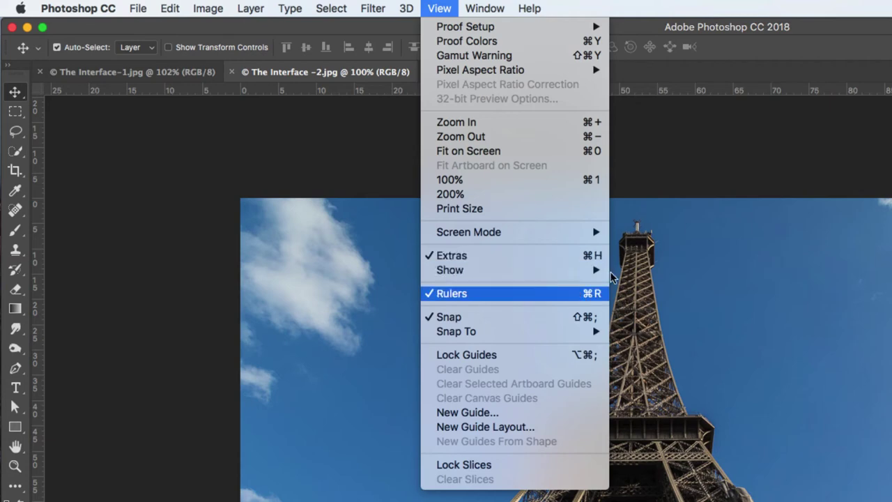
left_click(729, 168)
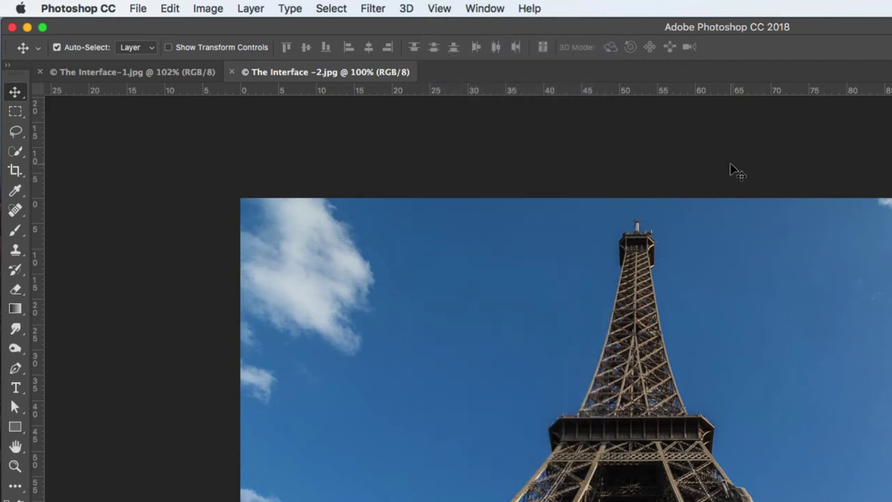
key("super")
key("shift+Up")
key("shift+Left")
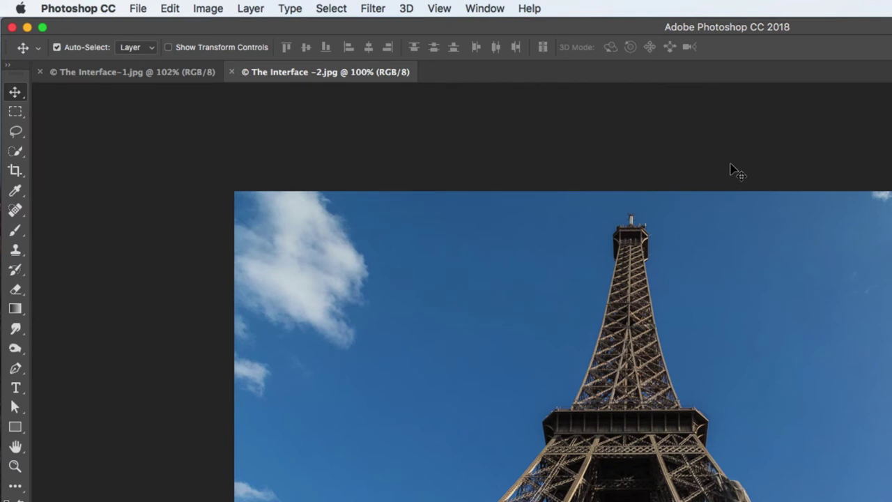
key("super+r")
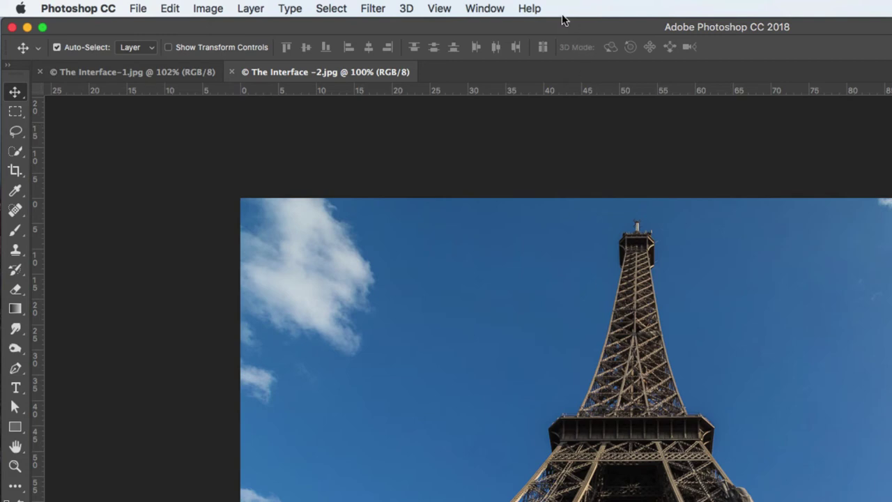
Step: Browse the View, Filter, Select, File, Edit and Image menus, ending on the Layer menu
left_click(435, 8)
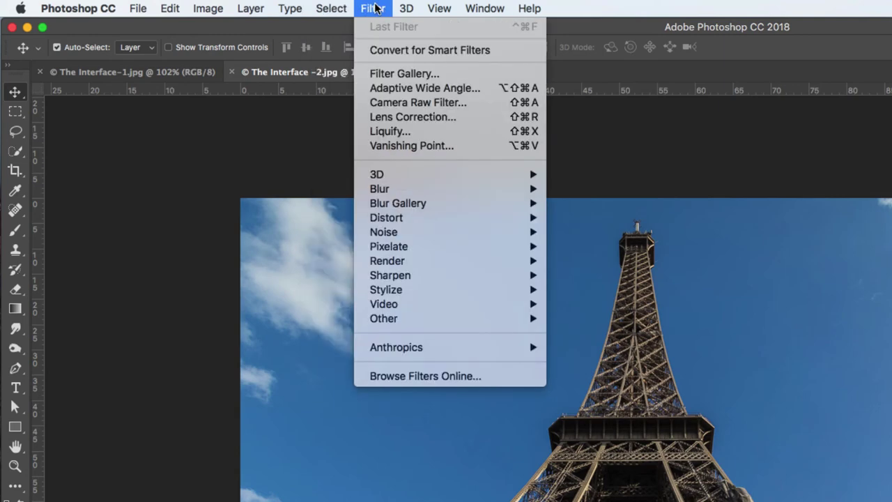
mouse_move(326, 13)
mouse_move(254, 13)
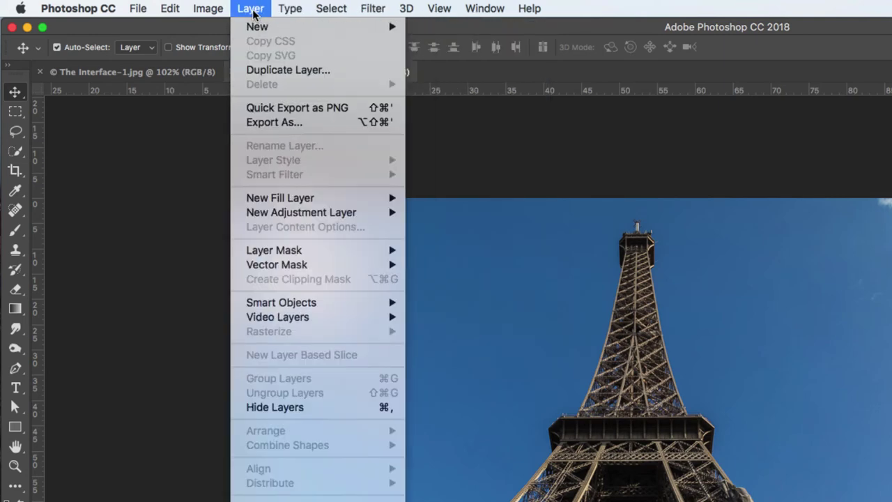
mouse_move(135, 10)
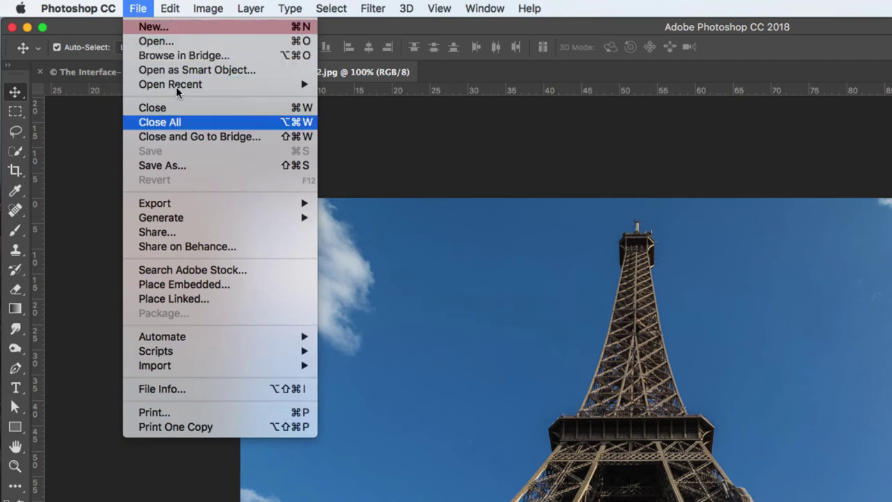
mouse_move(299, 10)
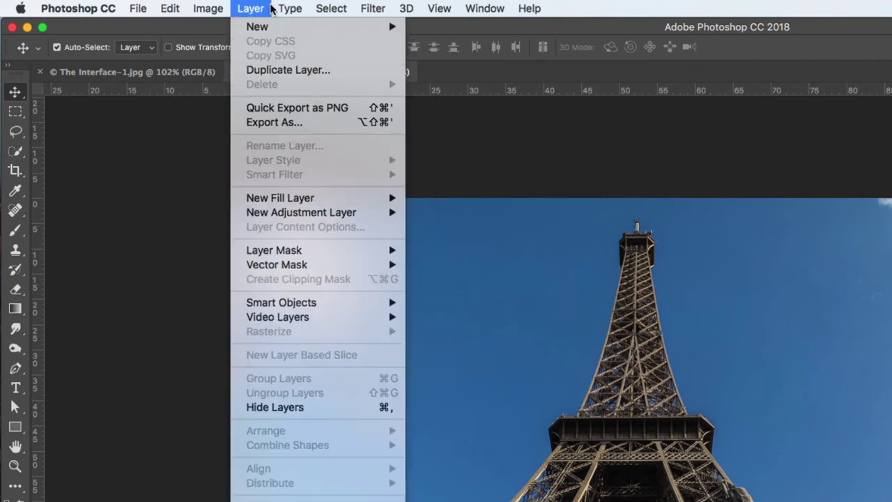
Step: Open Duplicate Layer and cancel it, then view the New Fill Layer and New Adjustment Layer submenus
left_click(292, 70)
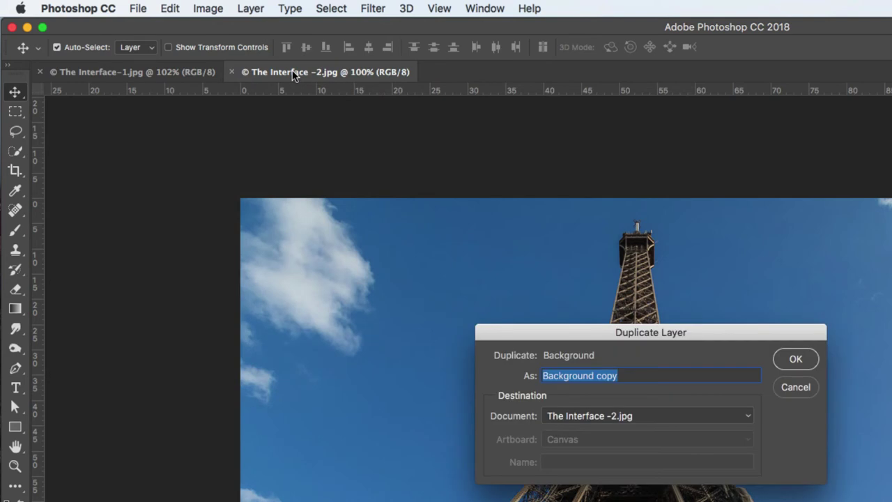
left_click(797, 388)
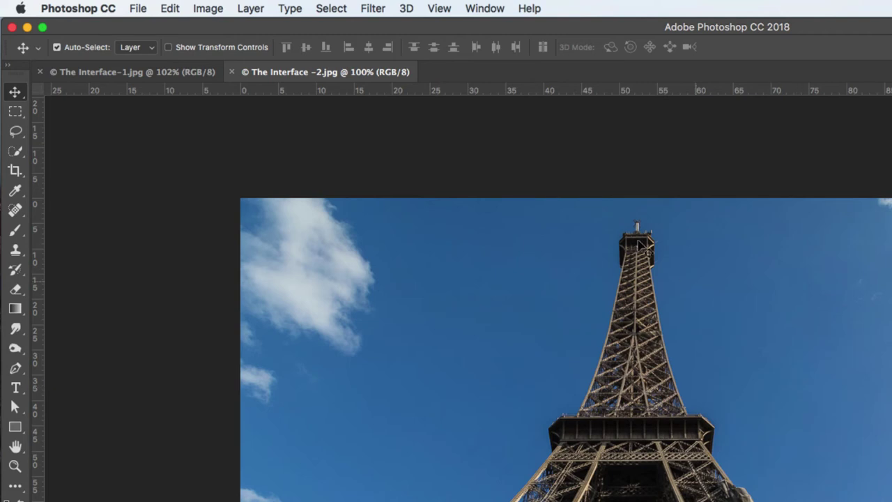
left_click(252, 8)
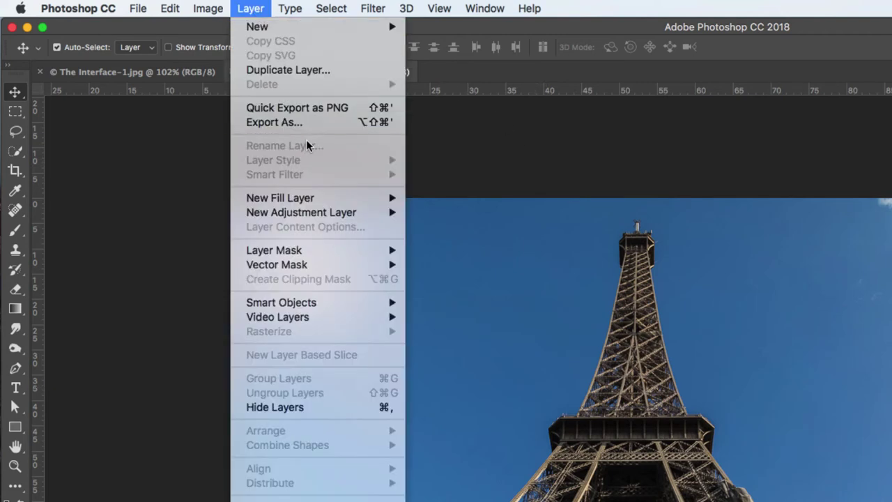
mouse_move(304, 196)
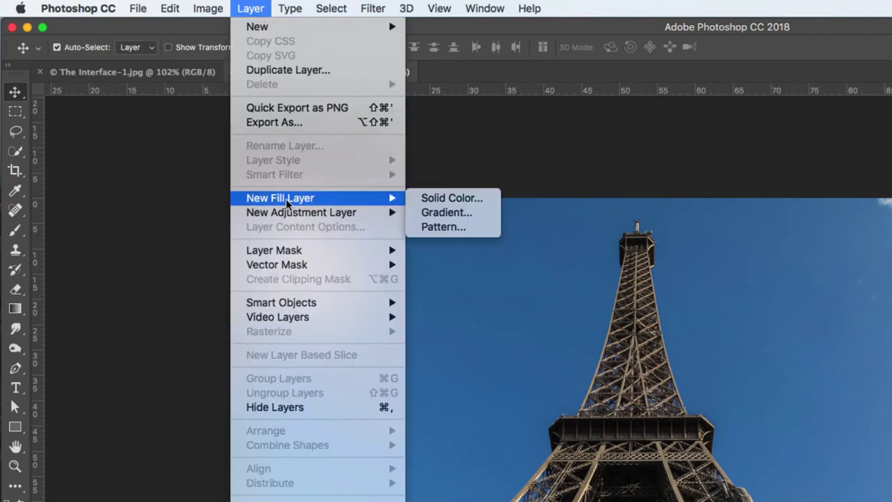
mouse_move(292, 214)
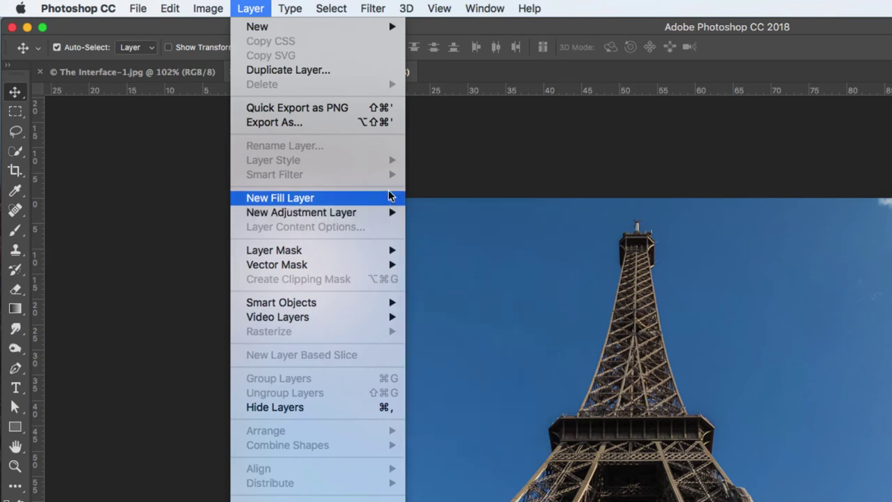
mouse_move(322, 216)
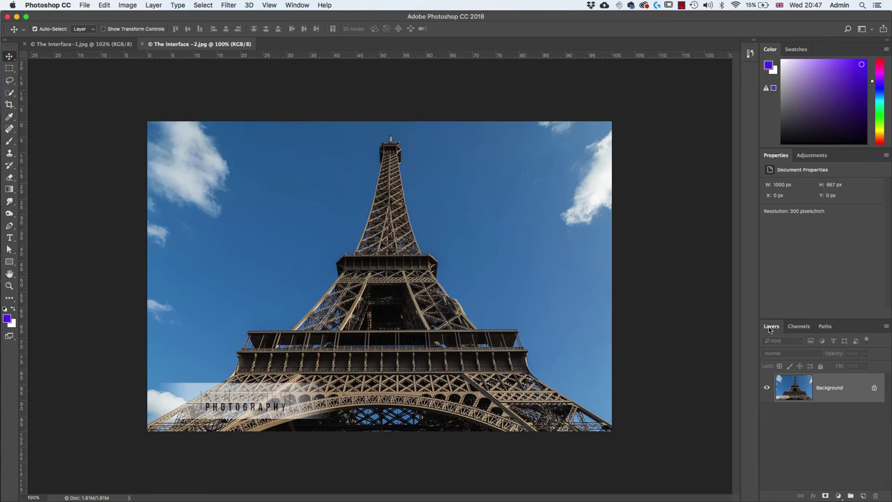
Step: View the RGB channels, the empty Paths list, the Adjustments panel and the document Properties in turn
left_click(799, 326)
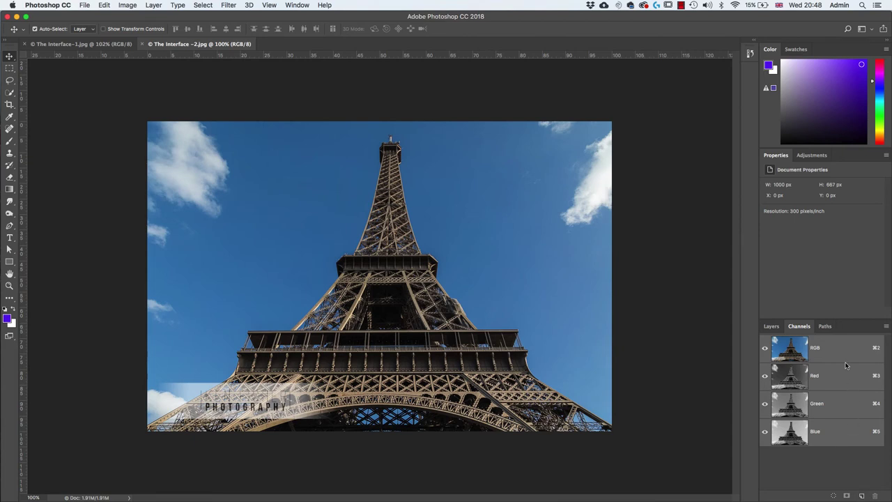
left_click(826, 327)
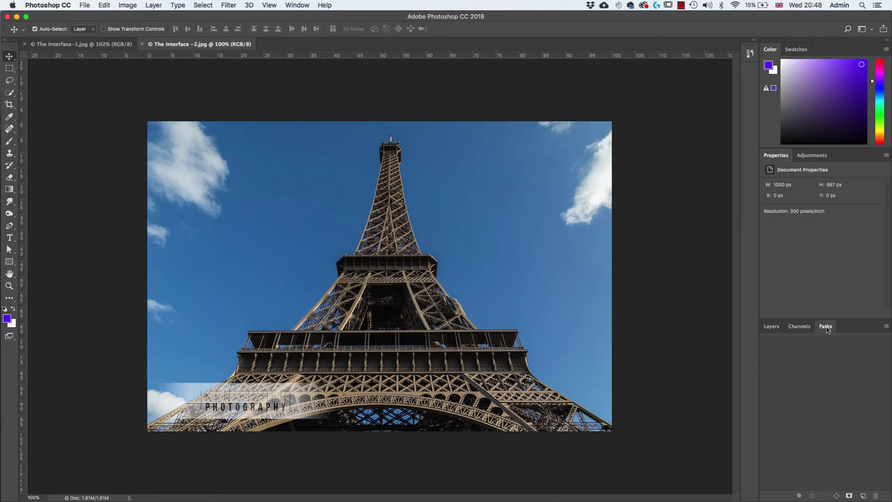
left_click(812, 155)
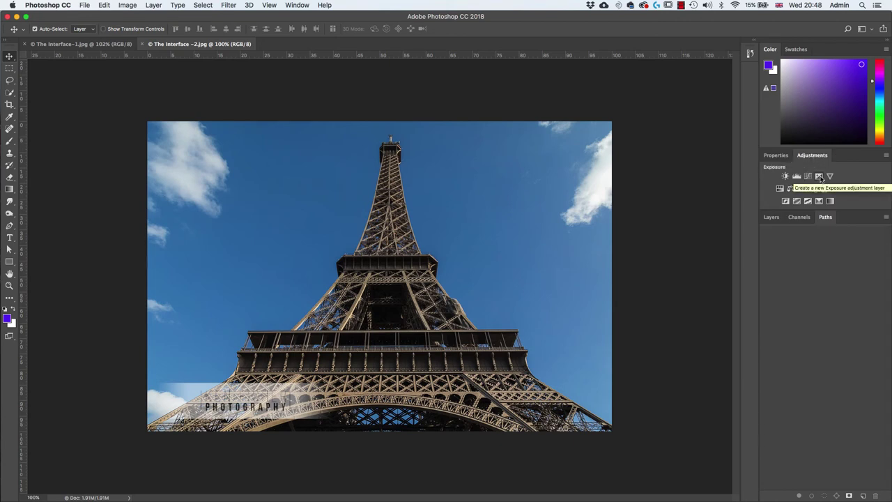
left_click(779, 156)
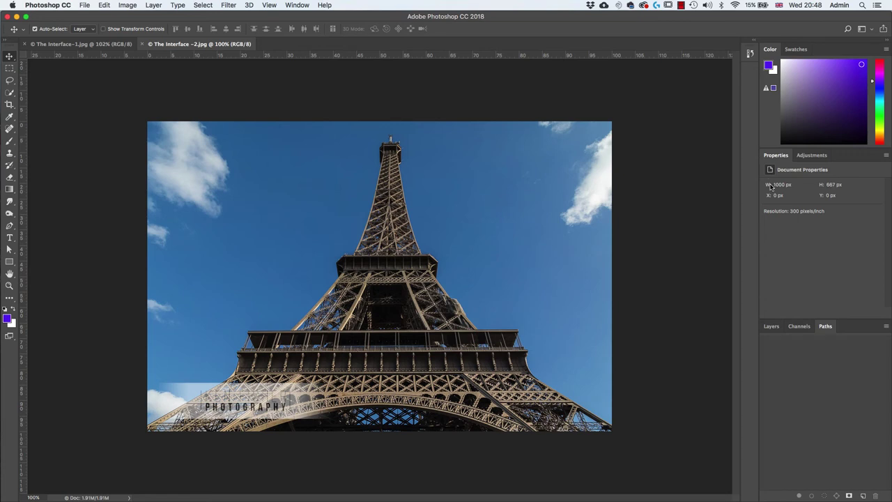
Step: Float the Layers panel out of the dock and enlarge it from its corner
left_click(771, 327)
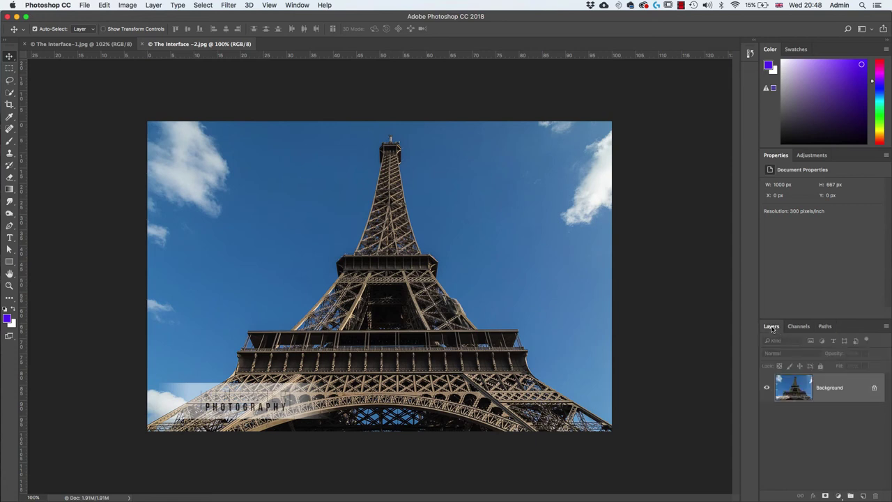
left_click_drag(771, 327, 592, 200)
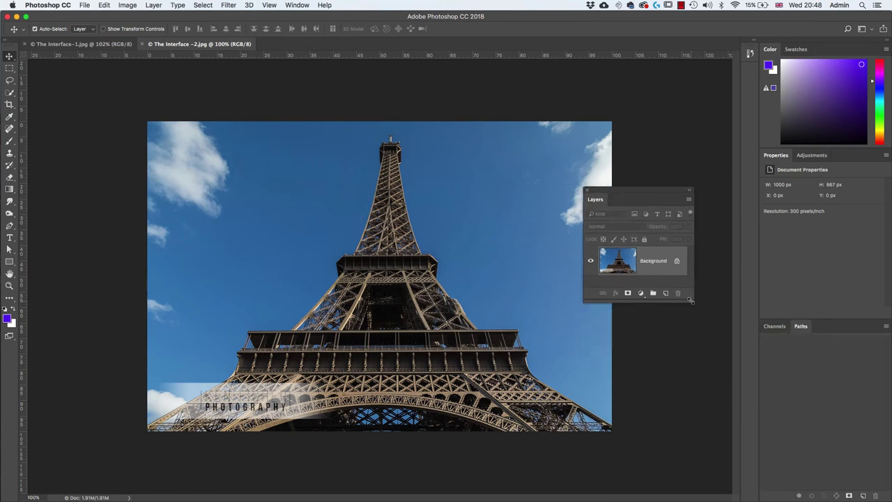
left_click_drag(691, 300, 713, 361)
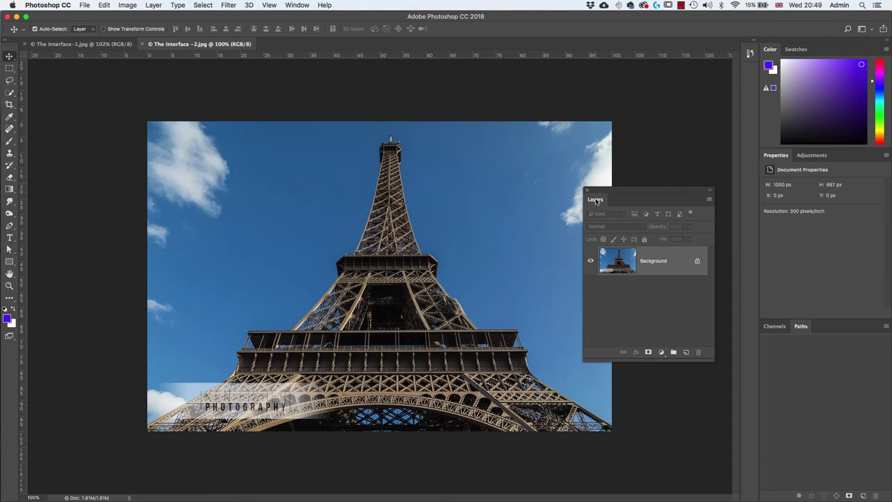
Step: Dock the Layers panel back with Channels and Paths as the first tab
left_click_drag(596, 202, 790, 334)
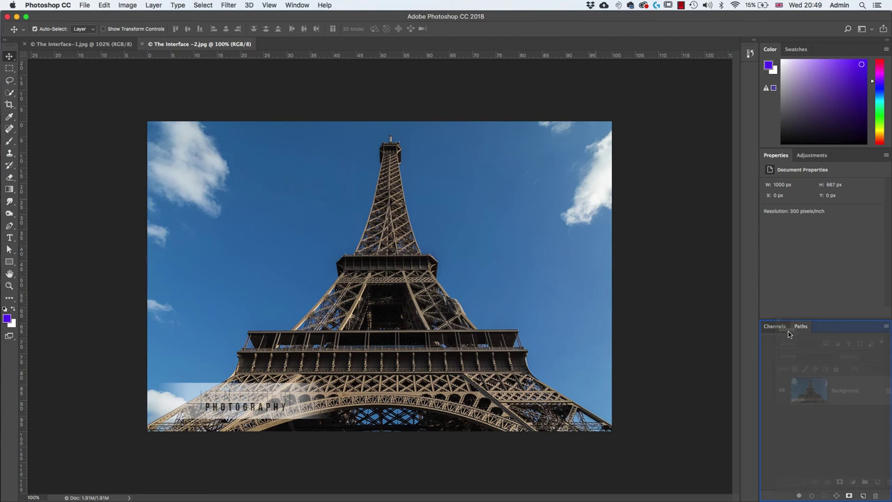
left_click_drag(789, 334, 789, 334)
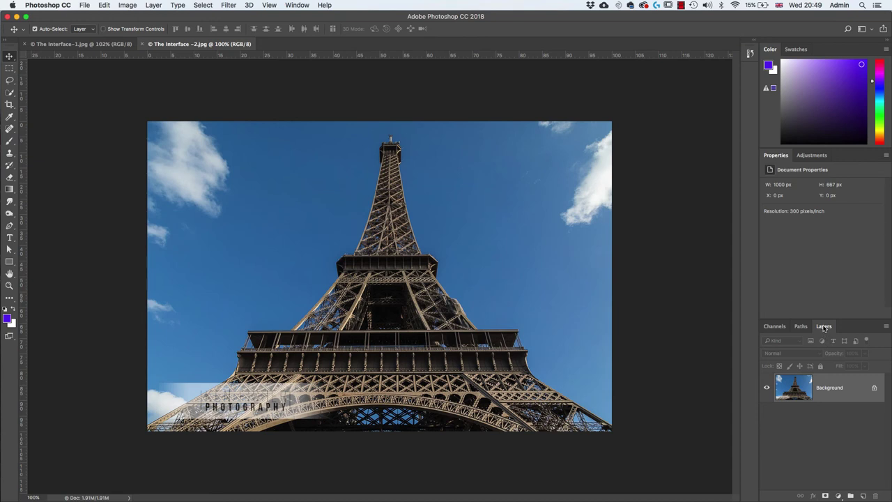
left_click_drag(823, 327, 771, 326)
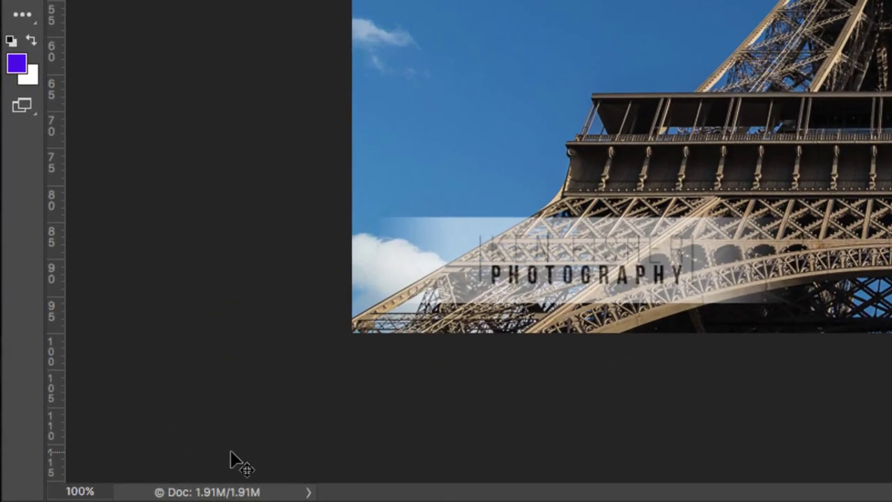
left_click(88, 490)
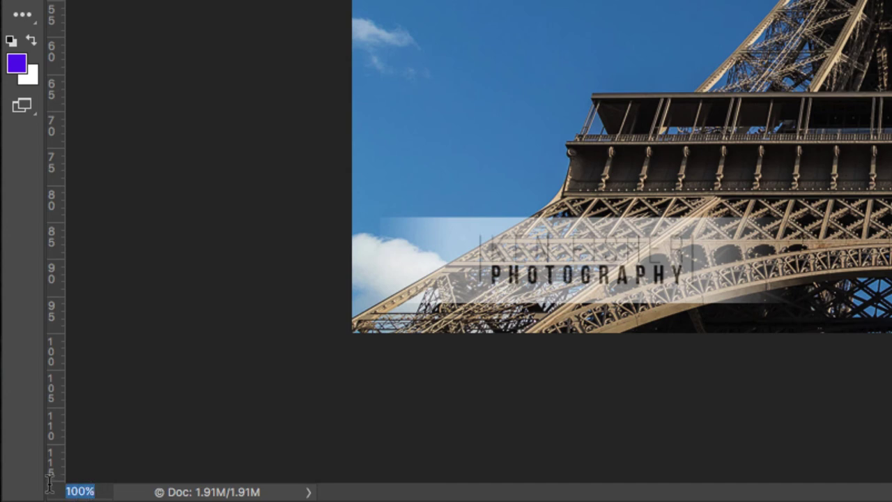
type("50")
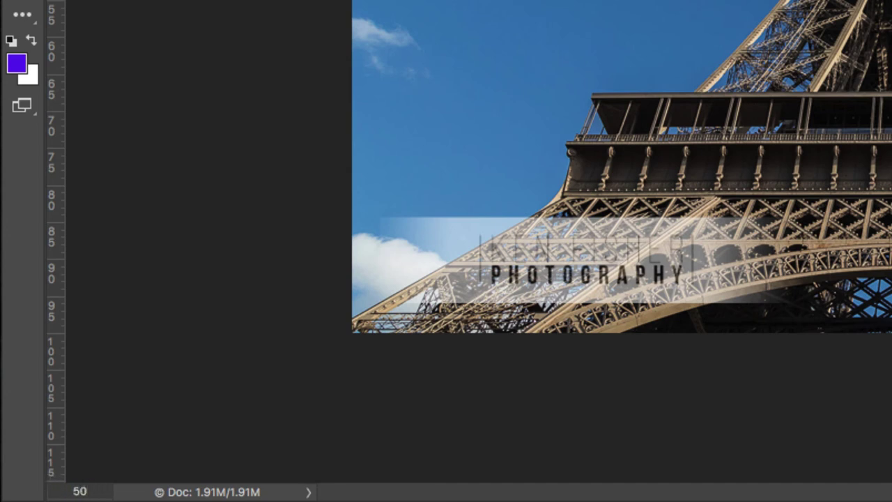
key("Return")
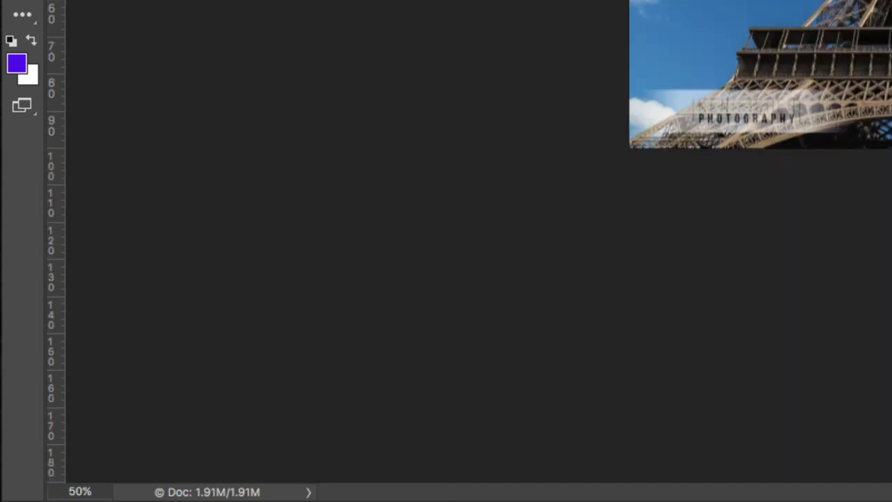
left_click(85, 491)
type("100")
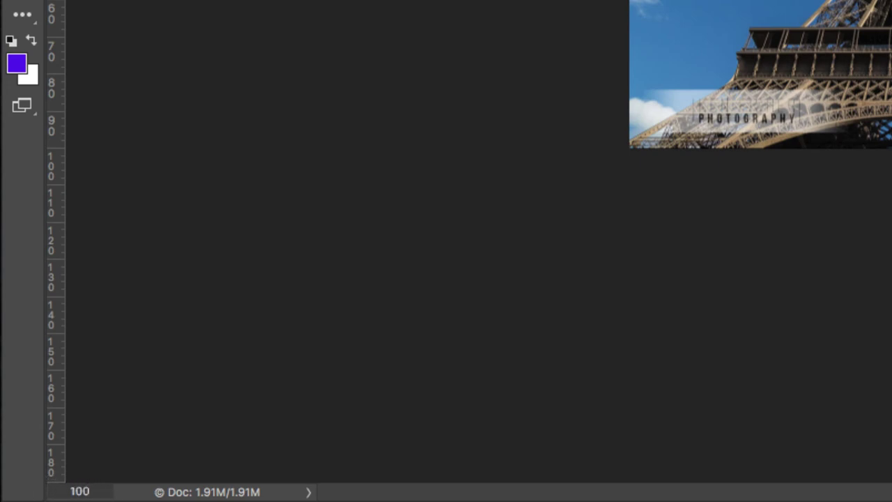
key("Return")
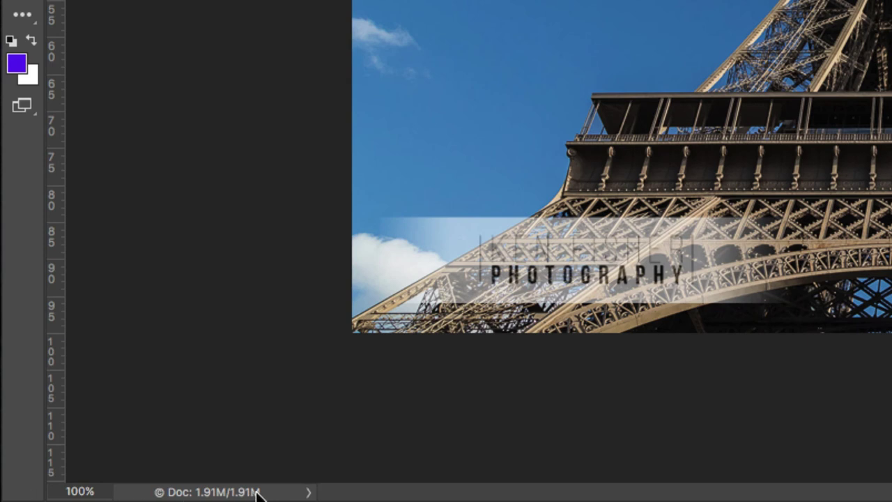
left_click(307, 493)
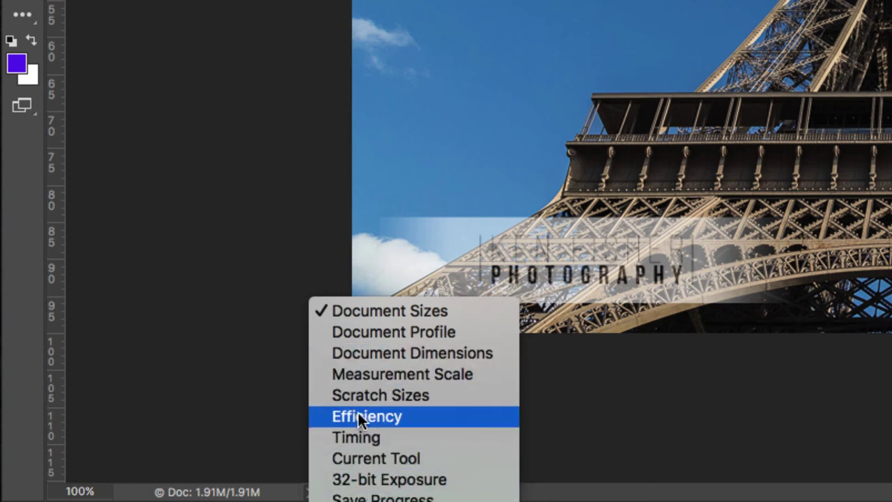
left_click(443, 318)
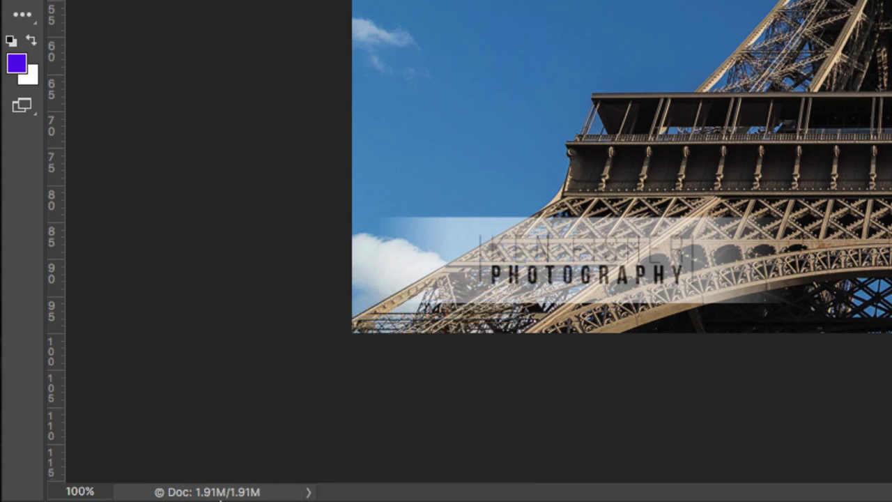